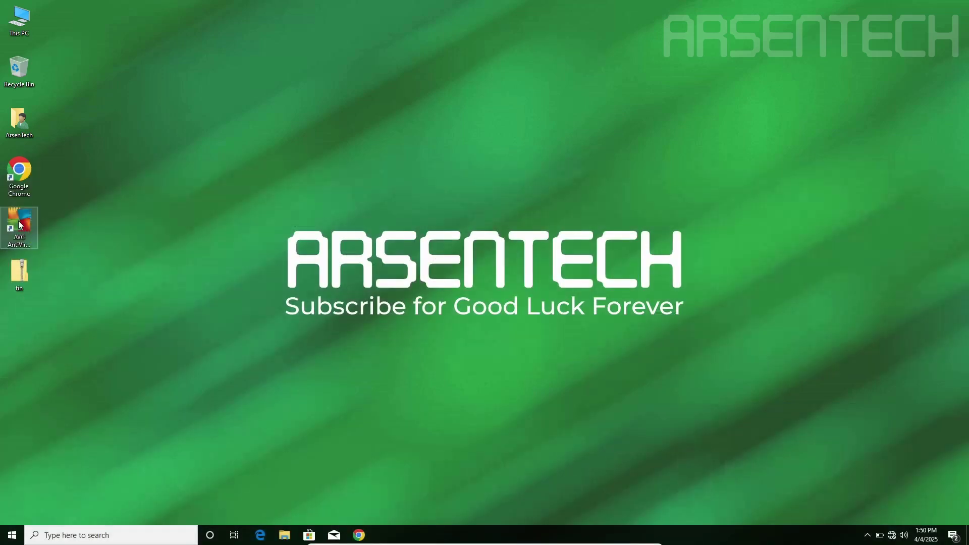
With AVG open, extract tin.zip via 7-Zip and dismiss the Threat secured notice.
double_click(21, 224)
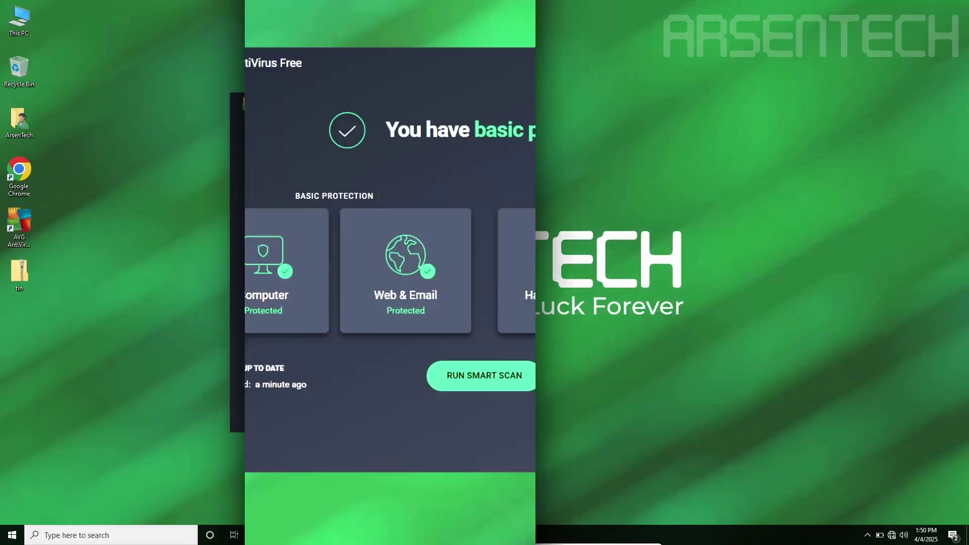
drag(504, 107, 542, 112)
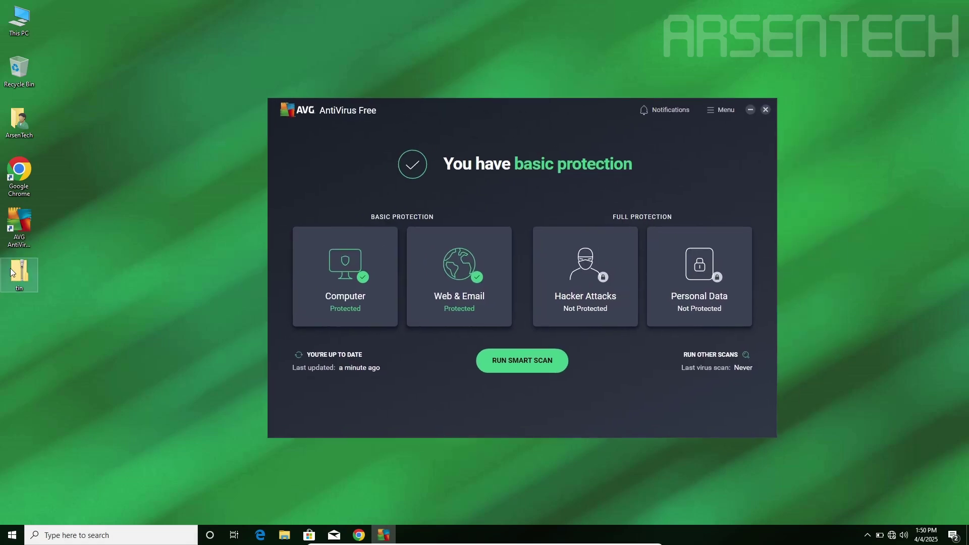
right_click(14, 273)
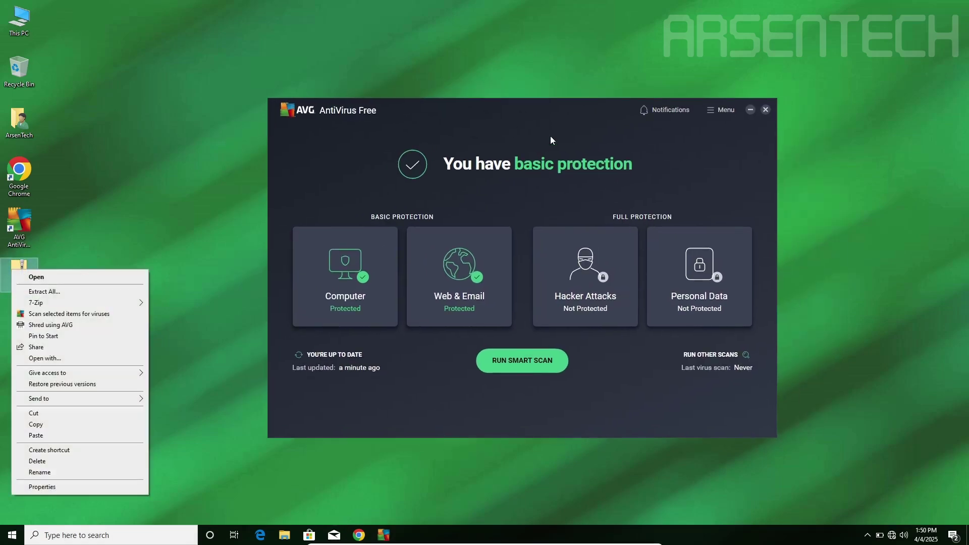
mouse_move(46, 302)
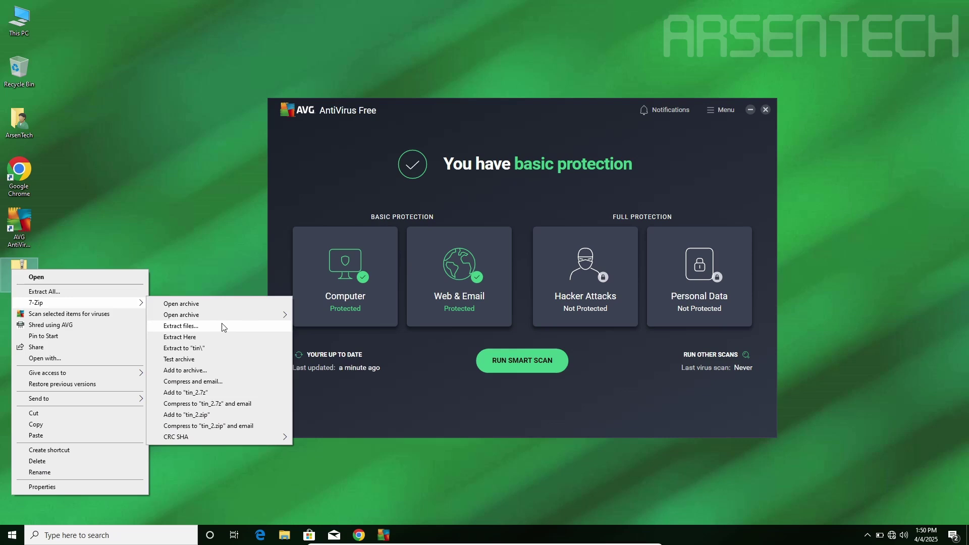
click(195, 335)
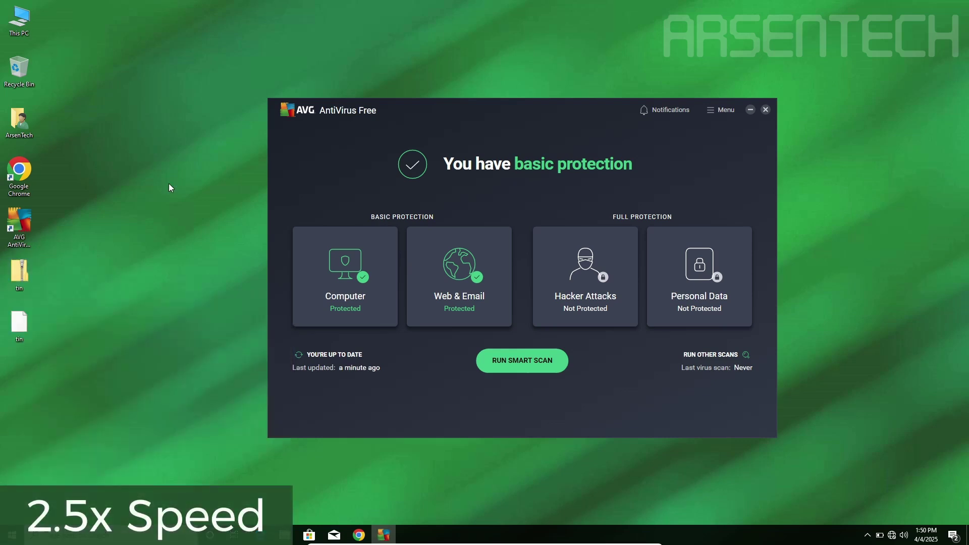
drag(516, 113, 490, 114)
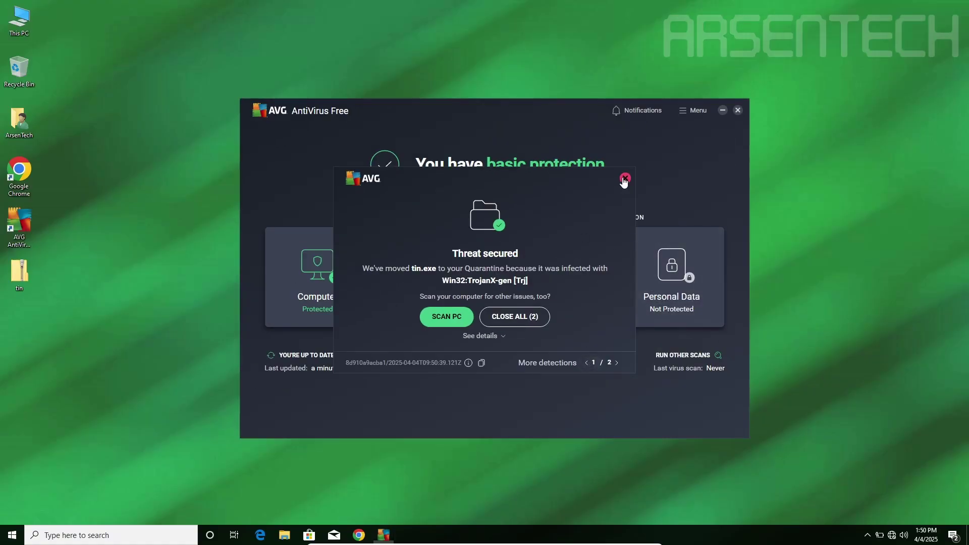
click(625, 181)
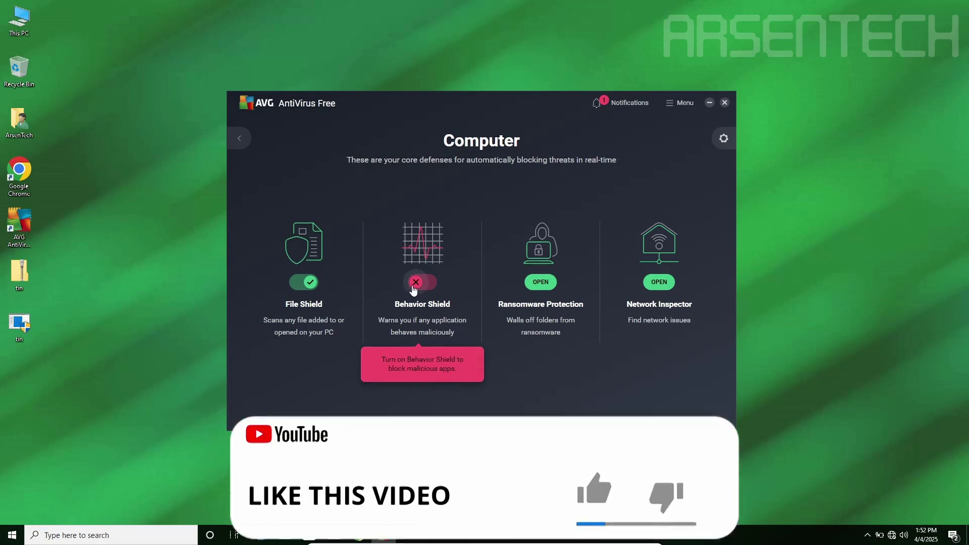
Run tin.exe, dismiss the access error and Threat secured notices, and re-enable Behavior Shield.
double_click(21, 320)
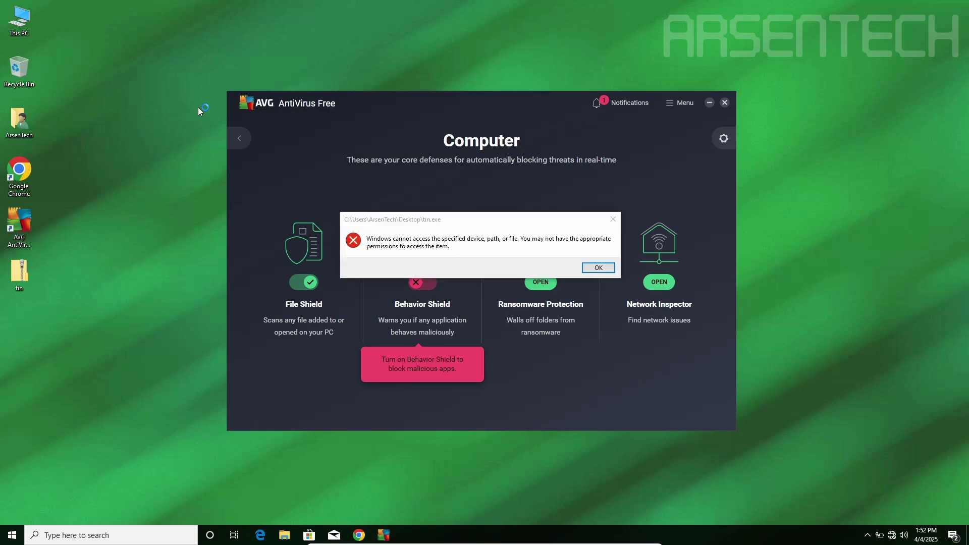
drag(295, 465, 685, 163)
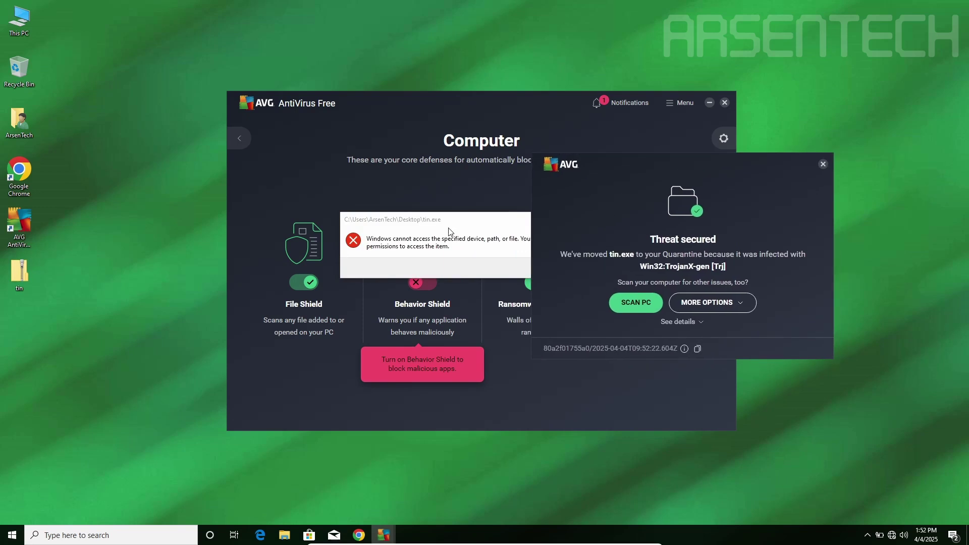
drag(484, 220, 394, 158)
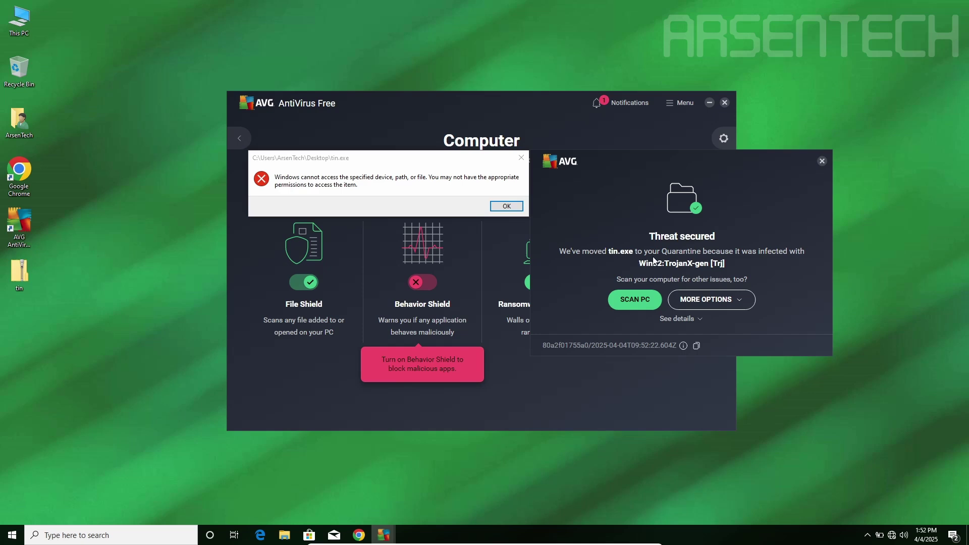
click(505, 206)
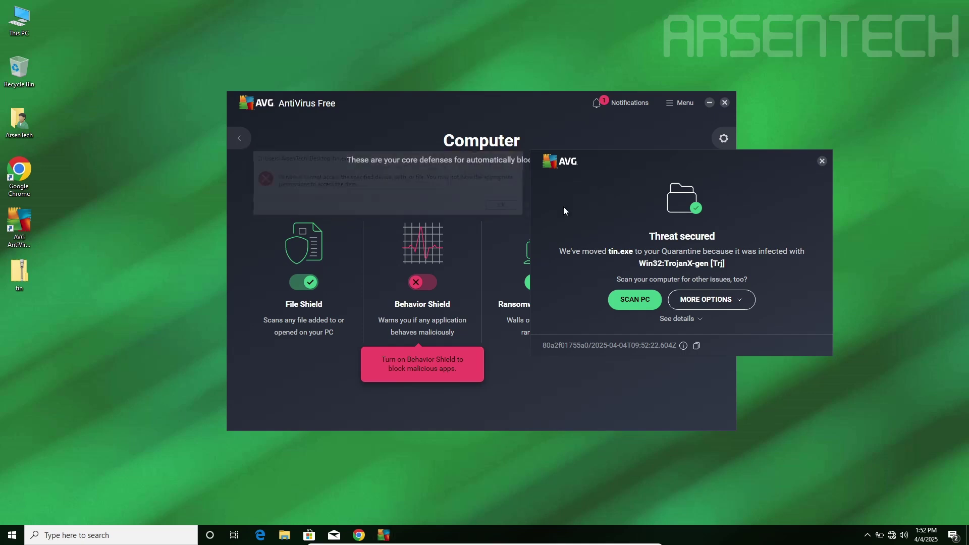
click(823, 162)
click(416, 281)
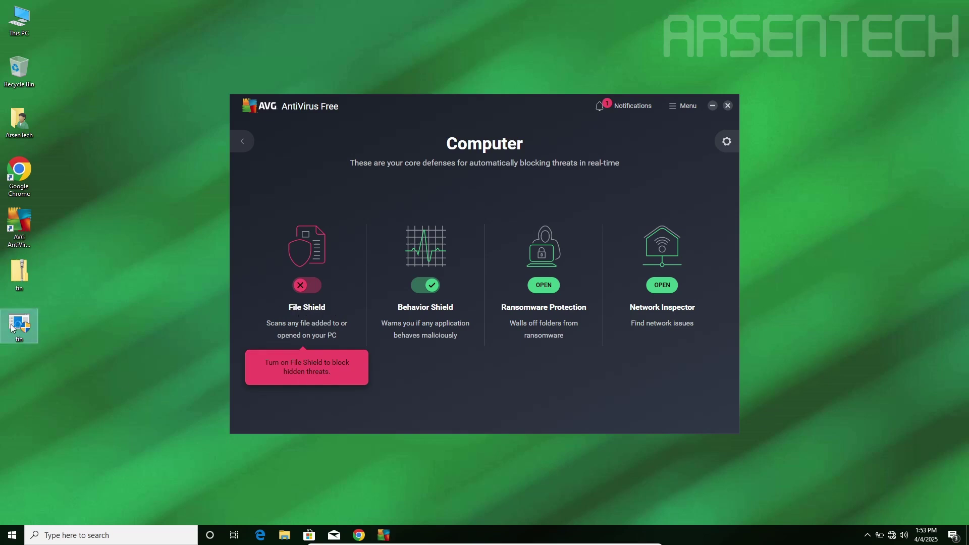
Switch File Shield back on and allow tin.exe in the UAC prompt.
click(307, 284)
drag(406, 100, 525, 93)
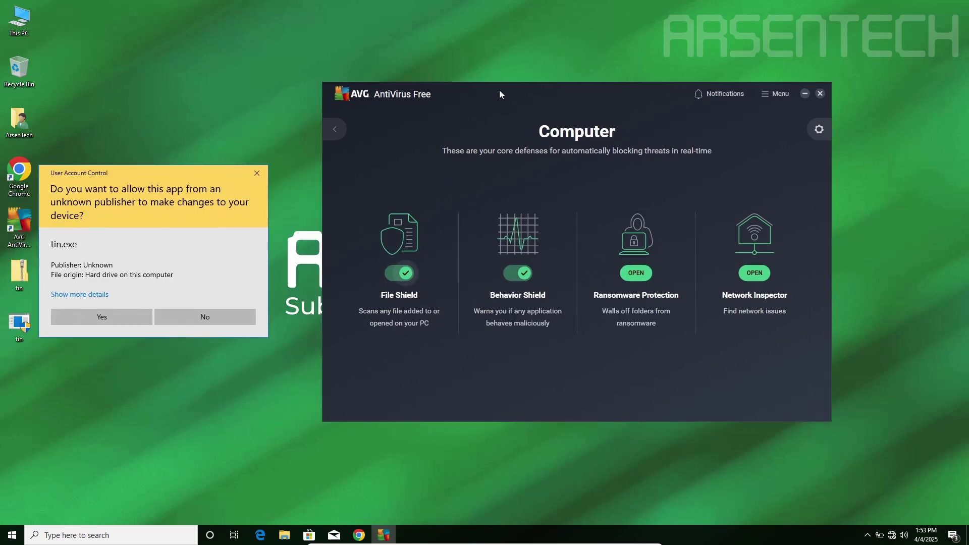
drag(190, 171, 250, 164)
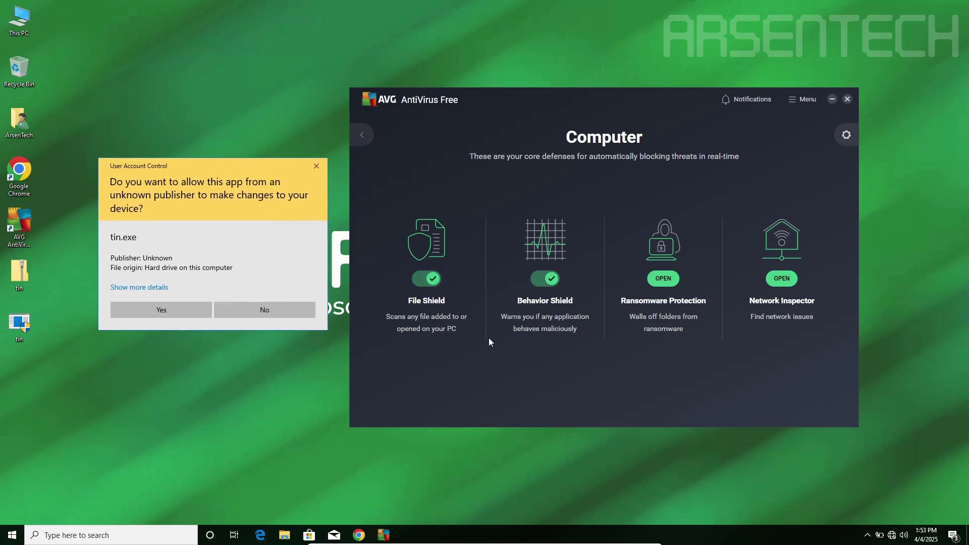
click(161, 310)
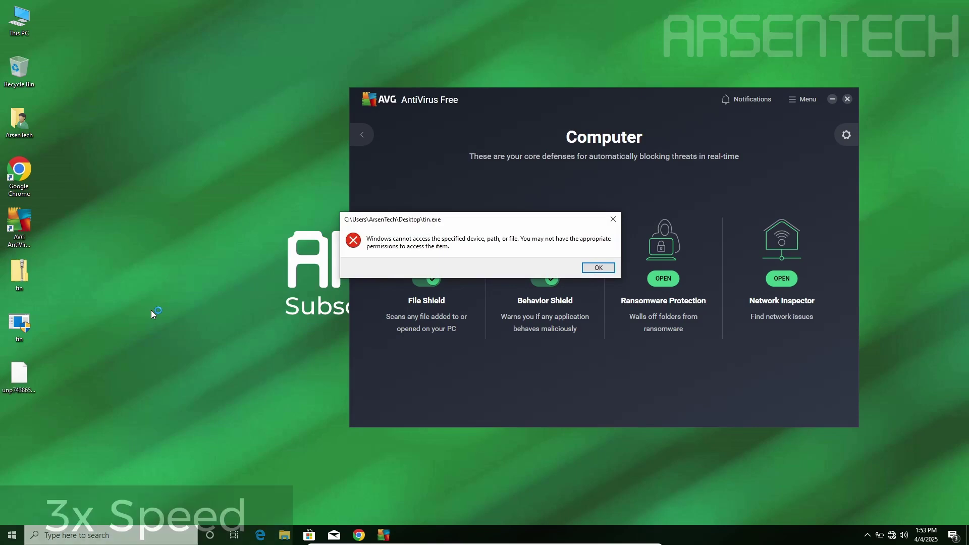
Dismiss the Threat secured notice and the access error message.
drag(469, 181, 715, 182)
mouse_move(446, 222)
mouse_down()
mouse_move(314, 98)
mouse_move(325, 131)
mouse_up()
click(454, 265)
drag(760, 187, 669, 135)
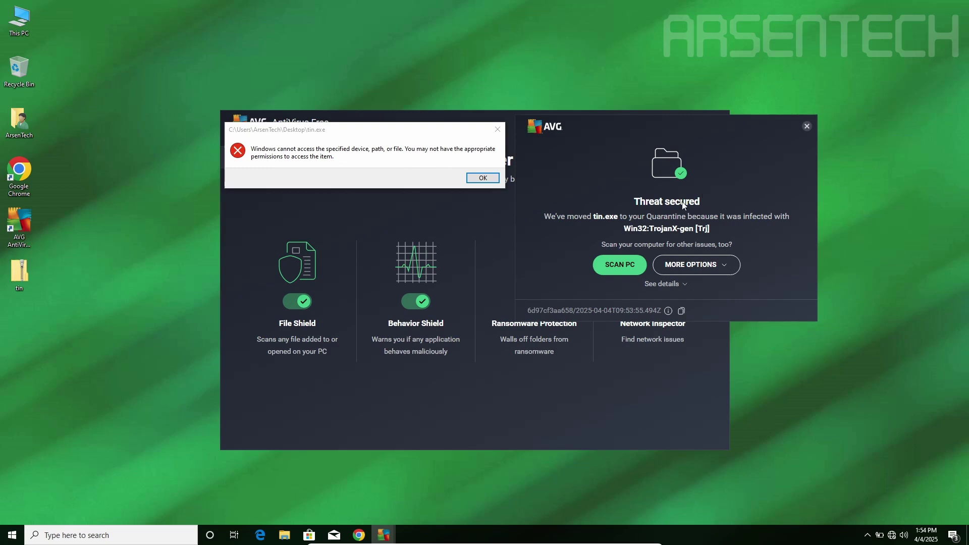
click(807, 128)
click(483, 178)
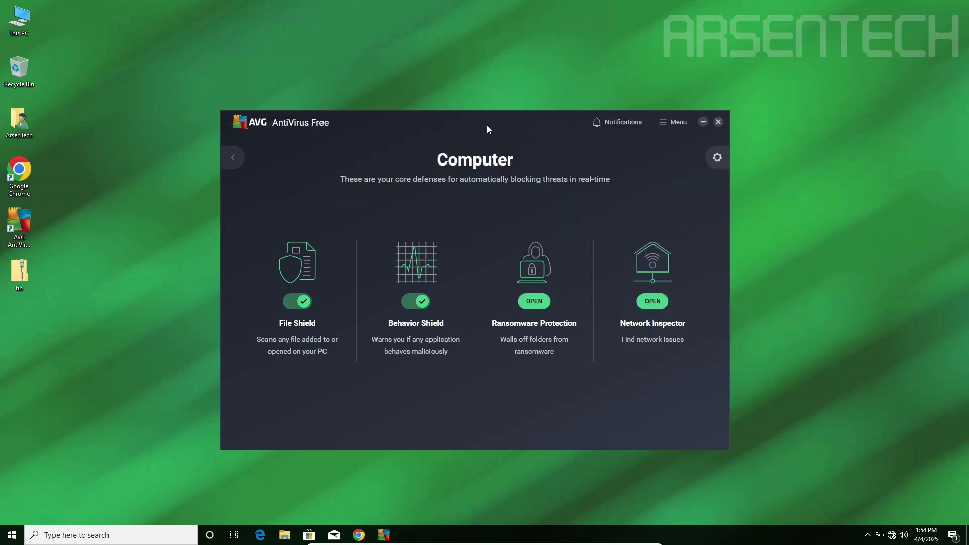
drag(487, 125, 501, 108)
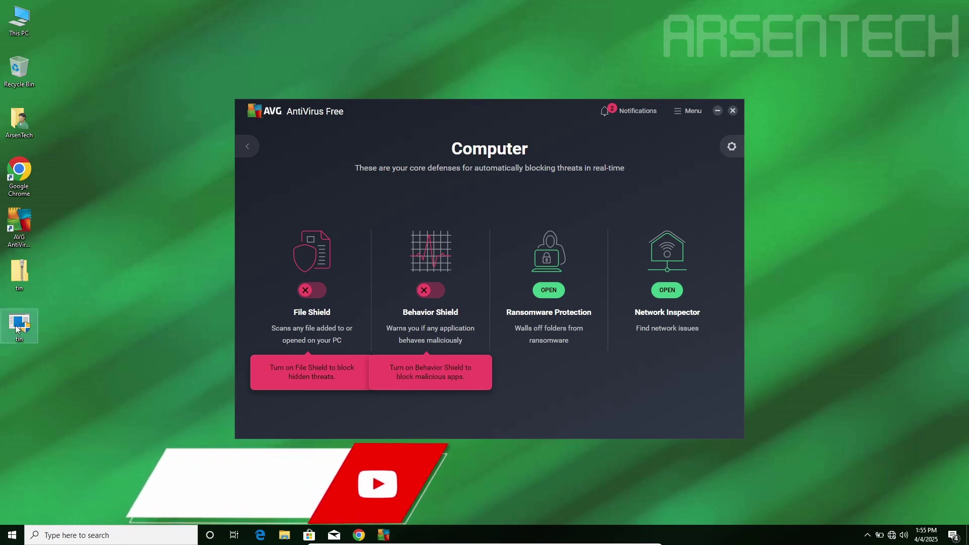
Run tin.exe with UAC approval, then switch File Shield and Behavior Shield on.
double_click(16, 327)
click(448, 338)
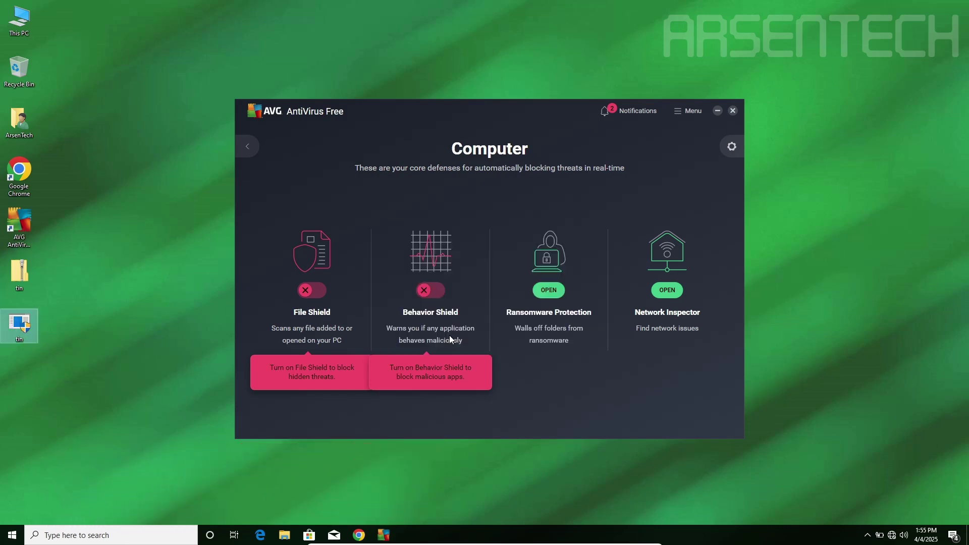
mouse_move(469, 242)
mouse_down()
mouse_move(375, 234)
mouse_move(153, 239)
mouse_up()
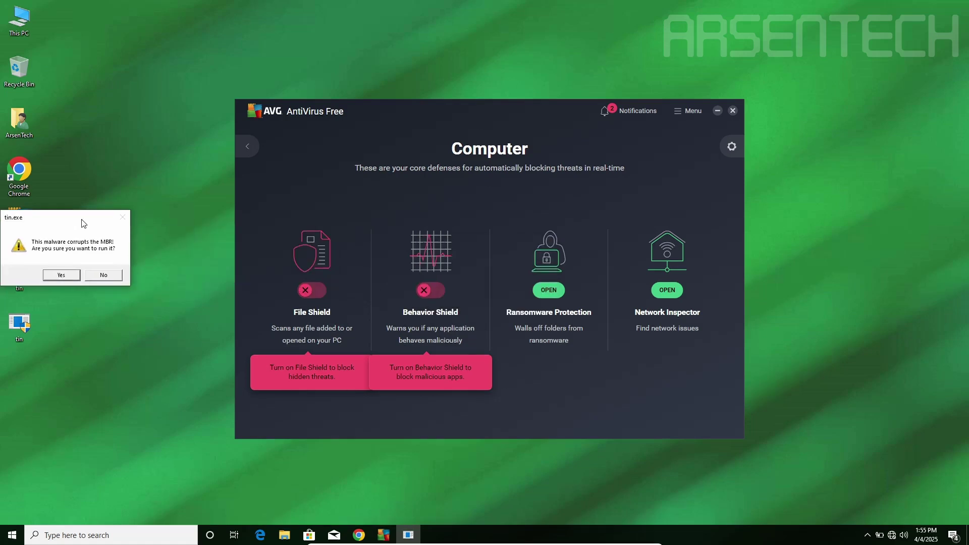
click(309, 290)
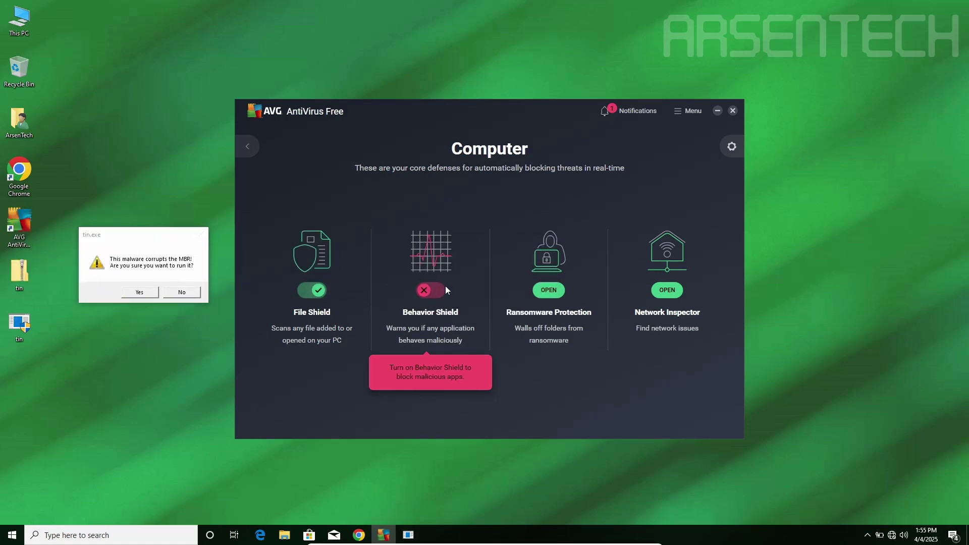
click(434, 290)
Confirm both tin.exe warning dialogs to let the malware run.
click(129, 242)
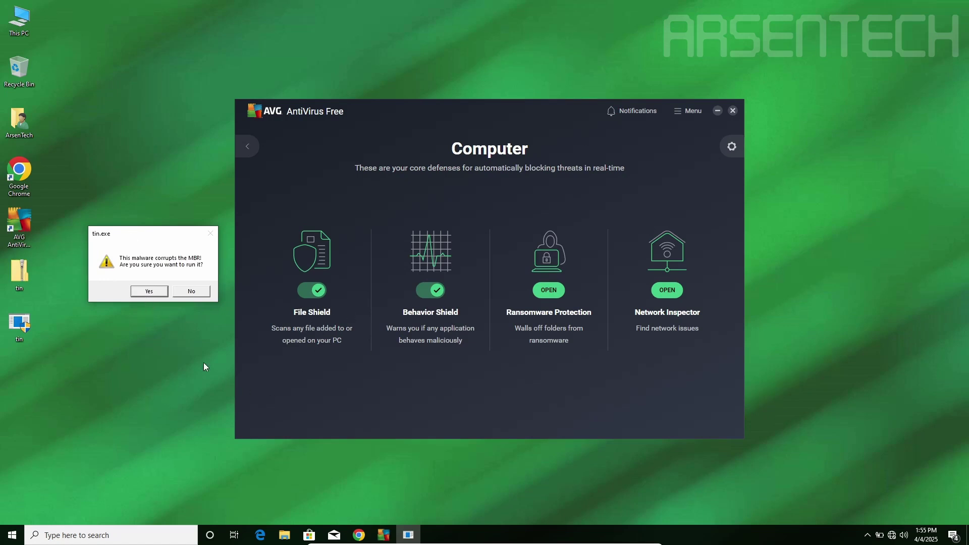
click(149, 291)
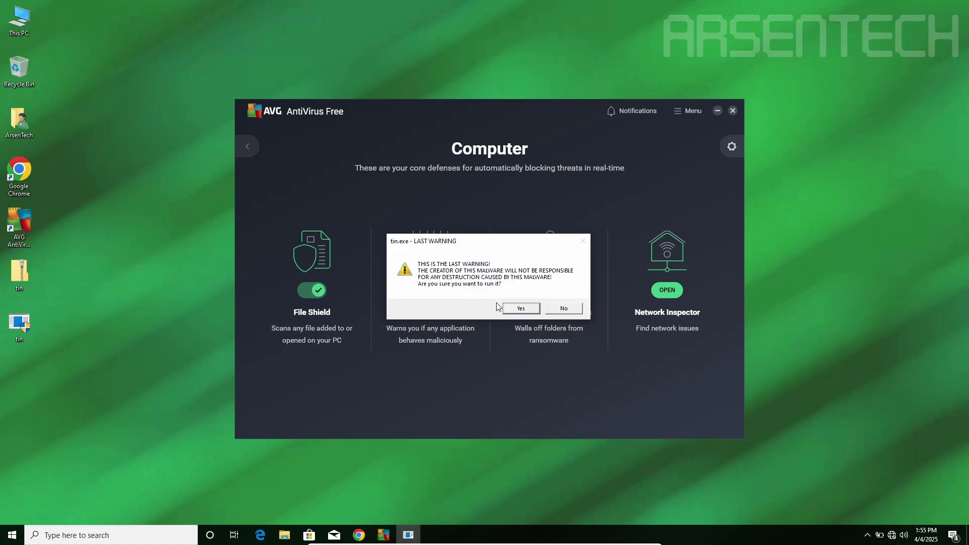
click(522, 308)
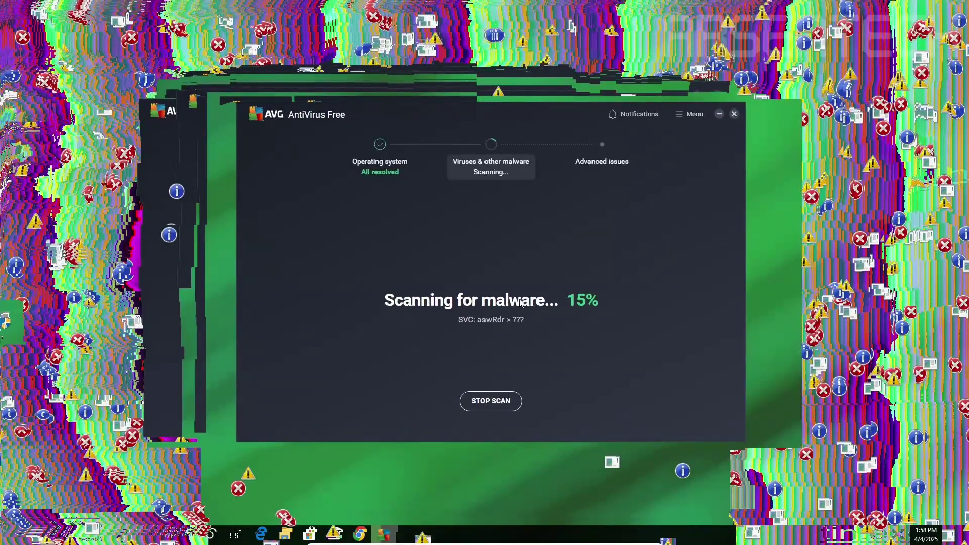
Drag the AVG scanning window up and left while the glitch effects play.
drag(382, 120, 306, 99)
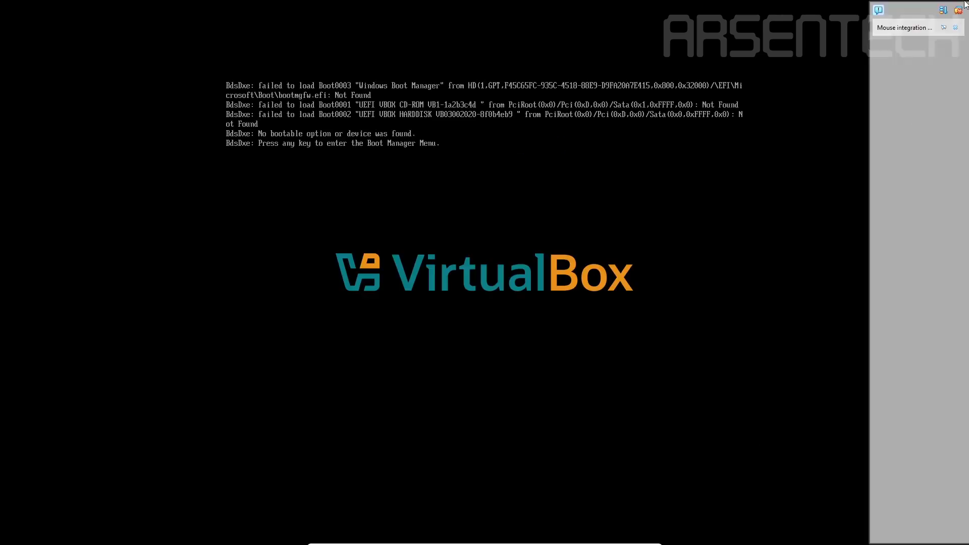
Dismiss the Mouse integration notice over the failed VM boot.
click(957, 9)
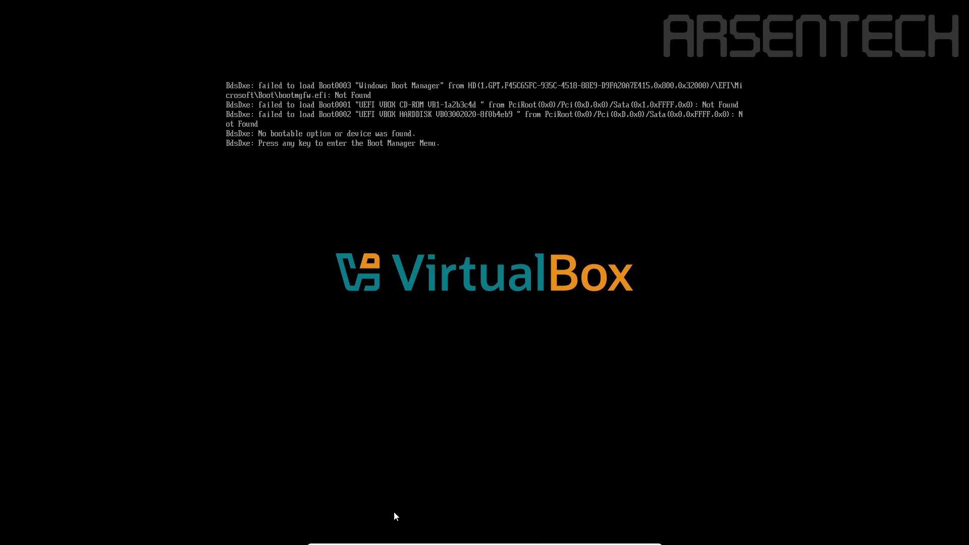
Open the View menu from the VirtualBox full-screen mini-toolbar.
mouse_move(485, 543)
click(383, 539)
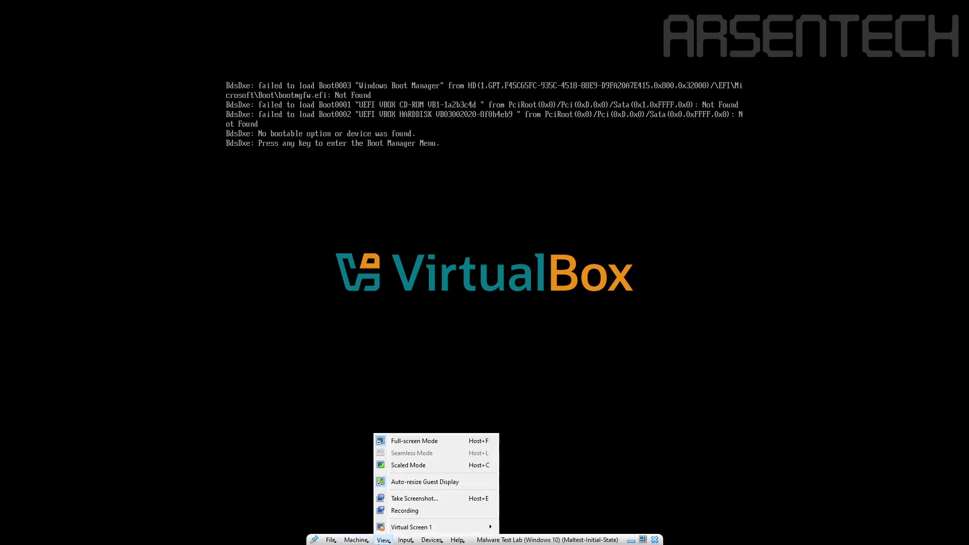